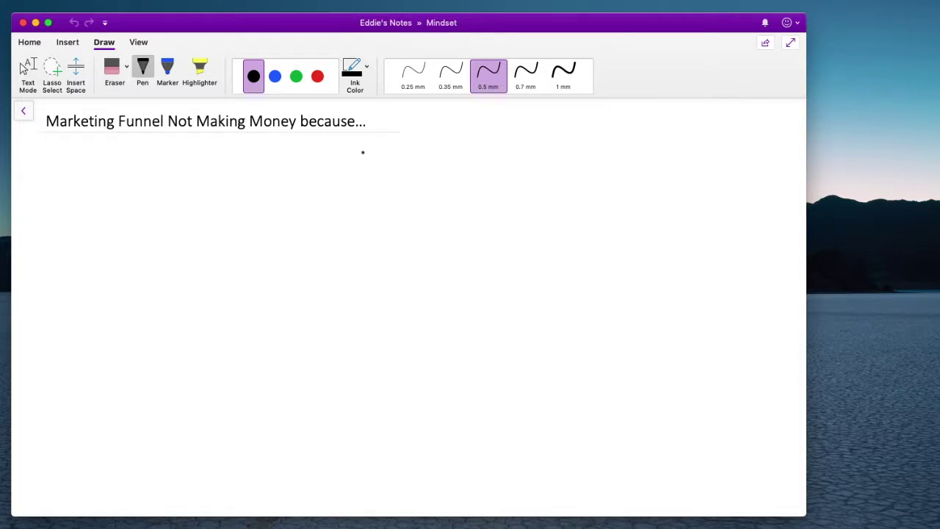
mouse_move(355, 175)
left_mouse_down()
mouse_move(368, 135)
mouse_move(420, 171)
mouse_move(452, 136)
mouse_move(450, 158)
left_mouse_up()
left_click_drag(475, 135, 458, 169)
left_click_drag(474, 151, 510, 163)
left_click_drag(493, 137, 531, 129)
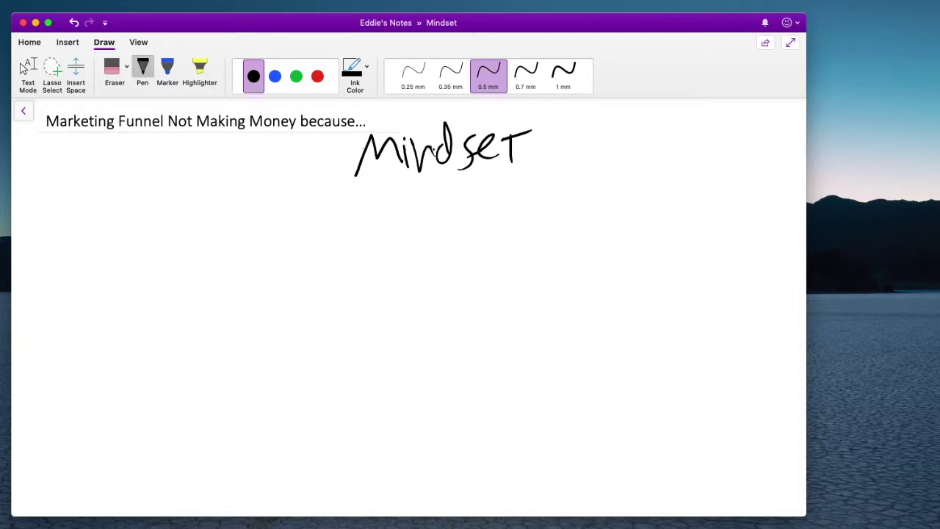
left_click_drag(437, 153, 443, 171)
left_click_drag(580, 122, 539, 175)
mouse_move(588, 118)
left_mouse_down()
mouse_move(608, 162)
mouse_move(663, 156)
left_mouse_up()
mouse_move(671, 119)
left_mouse_down()
mouse_move(668, 157)
mouse_move(691, 151)
left_mouse_up()
left_click_drag(703, 137, 710, 151)
left_click_drag(726, 138, 720, 157)
left_click_drag(730, 122, 731, 157)
mouse_move(751, 108)
left_mouse_down()
mouse_move(747, 163)
mouse_move(759, 176)
left_mouse_up()
mouse_move(653, 198)
left_mouse_down()
mouse_move(664, 211)
mouse_move(752, 202)
left_mouse_up()
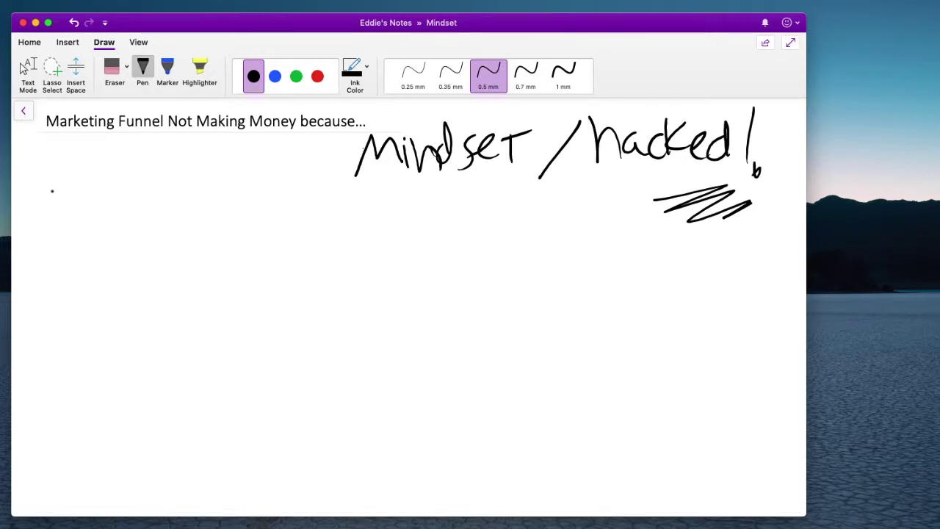
left_click_drag(53, 163, 53, 207)
left_click_drag(45, 167, 64, 157)
mouse_move(46, 182)
left_mouse_down()
mouse_move(95, 167)
mouse_move(142, 189)
left_mouse_up()
mouse_move(158, 163)
left_mouse_down()
mouse_move(155, 177)
mouse_move(166, 189)
left_mouse_up()
left_click_drag(169, 156, 188, 190)
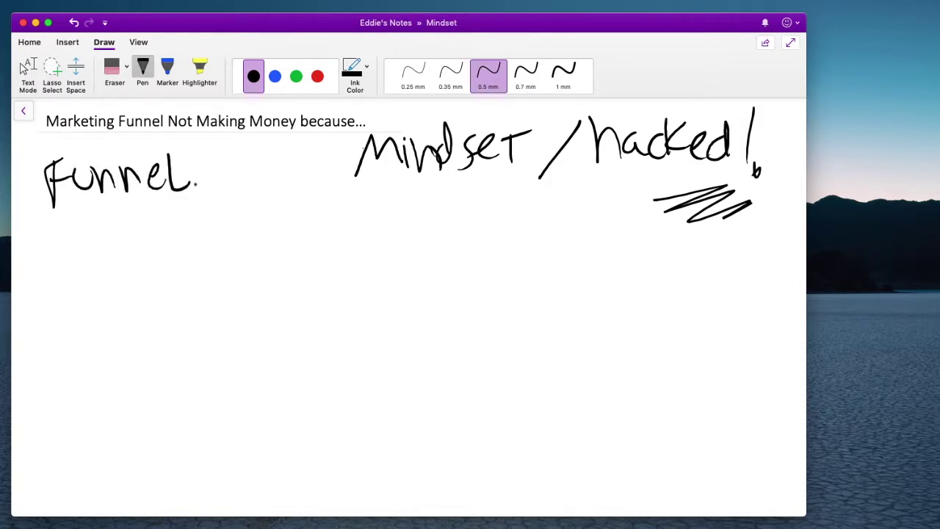
mouse_move(190, 156)
left_mouse_down()
mouse_move(198, 184)
mouse_move(224, 197)
left_mouse_up()
mouse_move(241, 171)
left_mouse_down()
mouse_move(233, 189)
mouse_move(255, 192)
left_mouse_up()
mouse_move(273, 170)
left_mouse_down()
mouse_move(258, 192)
mouse_move(266, 200)
left_mouse_up()
left_click_drag(294, 168, 306, 192)
mouse_move(308, 169)
left_mouse_down()
mouse_move(310, 184)
mouse_move(329, 192)
left_mouse_up()
mouse_move(330, 192)
left_mouse_down()
mouse_move(344, 167)
mouse_move(328, 211)
left_mouse_up()
left_click(355, 195)
mouse_move(354, 153)
left_mouse_down()
mouse_move(348, 189)
mouse_move(370, 205)
left_mouse_up()
left_click_drag(53, 252, 263, 233)
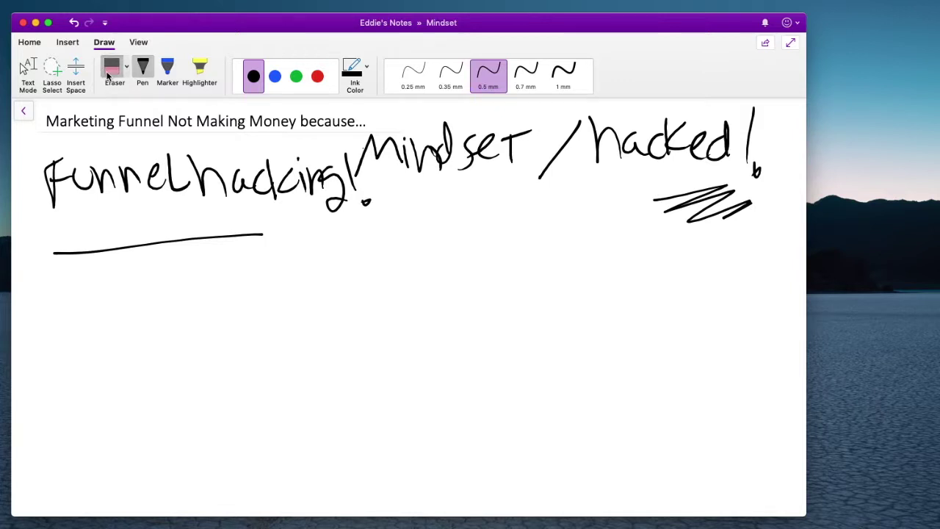
key("super+a")
key("Delete")
Step: Handwrite 'Funnel –' below the page title
mouse_move(123, 160)
left_mouse_down()
mouse_move(103, 208)
mouse_move(124, 184)
left_mouse_up()
mouse_move(121, 173)
left_mouse_down()
mouse_move(171, 192)
mouse_move(216, 182)
mouse_move(222, 199)
left_mouse_up()
mouse_move(231, 160)
left_mouse_down()
mouse_move(254, 192)
mouse_move(312, 183)
mouse_move(381, 209)
mouse_move(388, 296)
mouse_move(380, 326)
left_mouse_up()
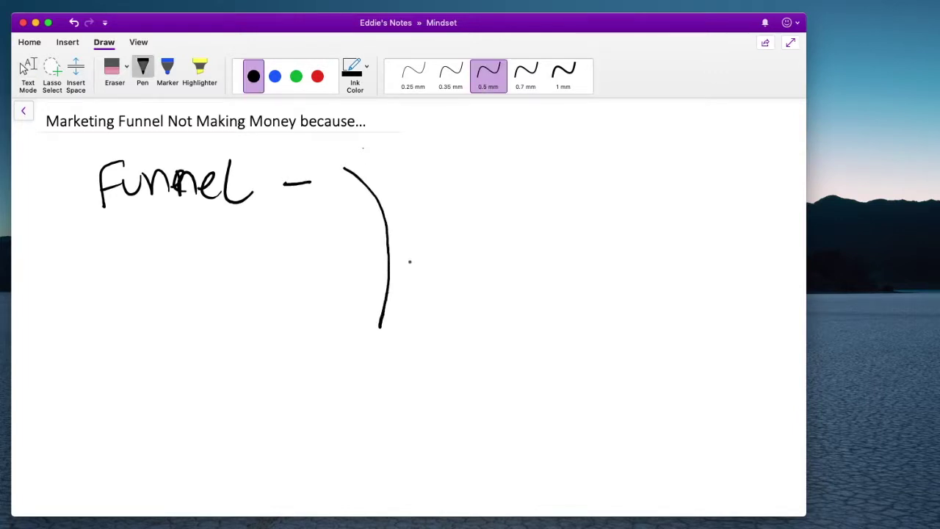
Step: Draw the funnel's sides and oval rim, with a dashed trail and stick figures entering it
mouse_move(481, 172)
left_mouse_down()
mouse_move(439, 276)
mouse_move(443, 339)
left_mouse_up()
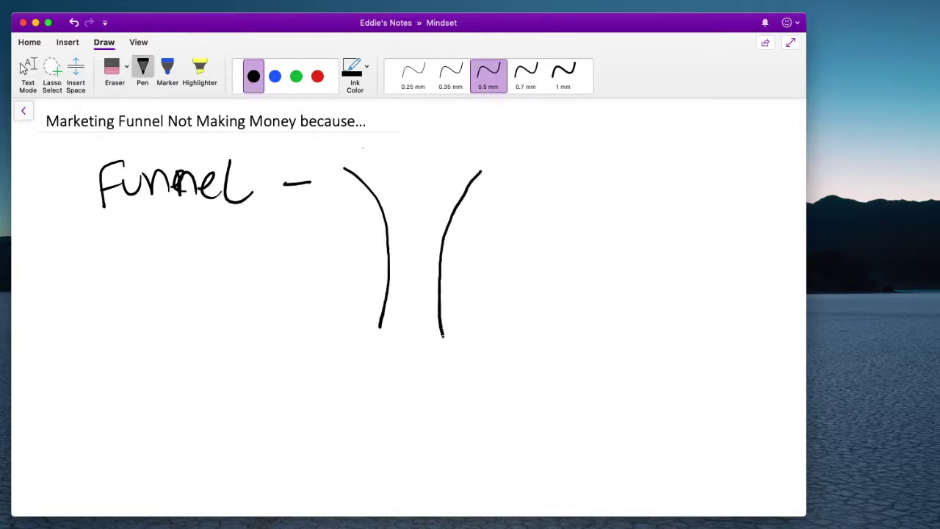
mouse_move(342, 168)
left_mouse_down()
mouse_move(403, 153)
mouse_move(489, 161)
mouse_move(417, 193)
mouse_move(344, 173)
mouse_move(338, 157)
left_mouse_up()
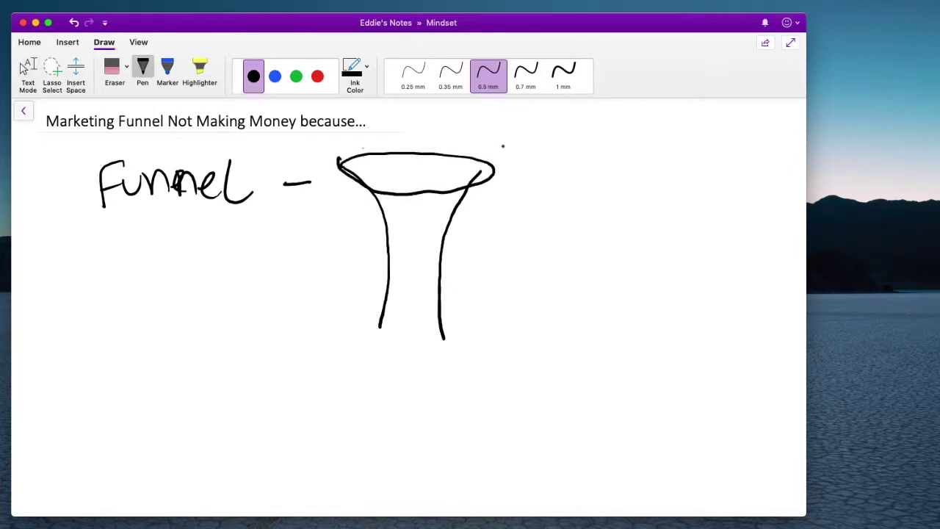
mouse_move(558, 140)
left_mouse_down()
mouse_move(465, 156)
mouse_move(438, 179)
mouse_move(452, 175)
mouse_move(440, 178)
mouse_move(443, 188)
left_mouse_up()
left_click_drag(481, 144, 477, 149)
mouse_move(474, 151)
left_mouse_down()
mouse_move(474, 163)
mouse_move(514, 141)
mouse_move(501, 143)
mouse_move(505, 156)
mouse_move(536, 144)
mouse_move(536, 161)
left_mouse_up()
left_click_drag(420, 175, 423, 213)
left_click_drag(422, 224, 420, 272)
mouse_move(417, 282)
left_mouse_down()
mouse_move(416, 301)
mouse_move(381, 345)
mouse_move(389, 358)
left_mouse_up()
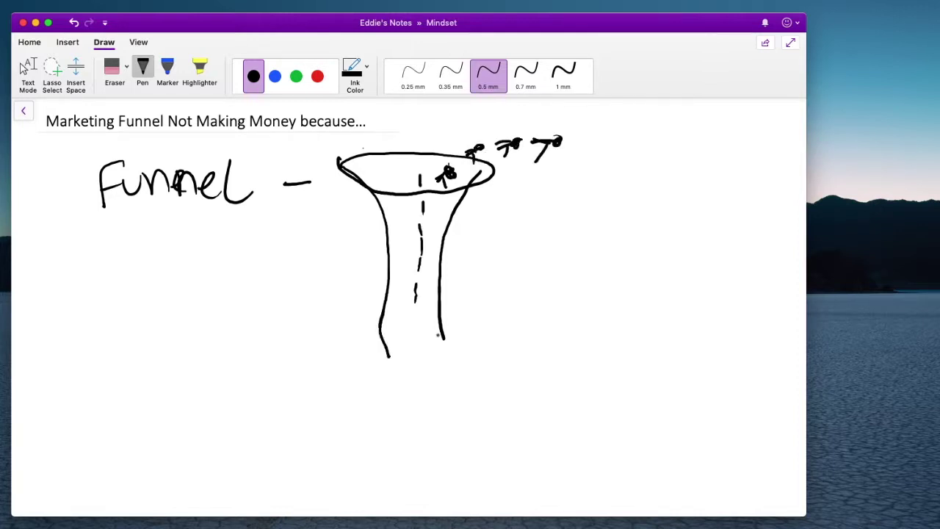
left_click_drag(439, 326, 433, 359)
Step: Draw the tube bending right from the funnel bottom, with a dashed centre line and three stick figures
mouse_move(406, 361)
left_mouse_down()
mouse_move(487, 369)
mouse_move(574, 319)
left_mouse_up()
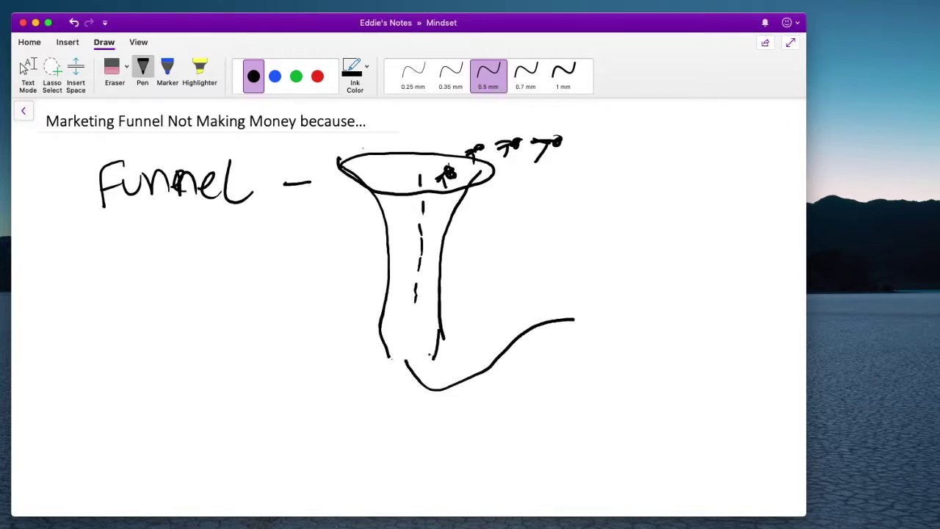
mouse_move(430, 355)
left_mouse_down()
mouse_move(551, 301)
mouse_move(591, 300)
left_mouse_up()
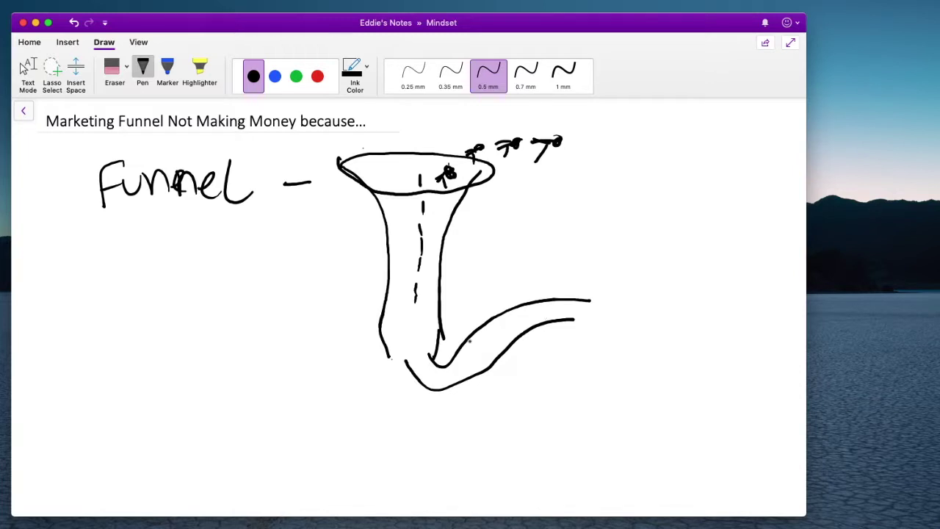
mouse_move(424, 370)
left_mouse_down()
mouse_move(434, 376)
mouse_move(556, 307)
left_mouse_up()
left_click_drag(467, 304, 466, 345)
mouse_move(464, 329)
left_mouse_down()
mouse_move(480, 326)
mouse_move(460, 339)
left_mouse_up()
left_click_drag(464, 327, 481, 326)
mouse_move(497, 291)
left_mouse_down()
mouse_move(506, 320)
mouse_move(499, 304)
mouse_move(540, 296)
left_mouse_up()
left_click_drag(523, 304, 533, 296)
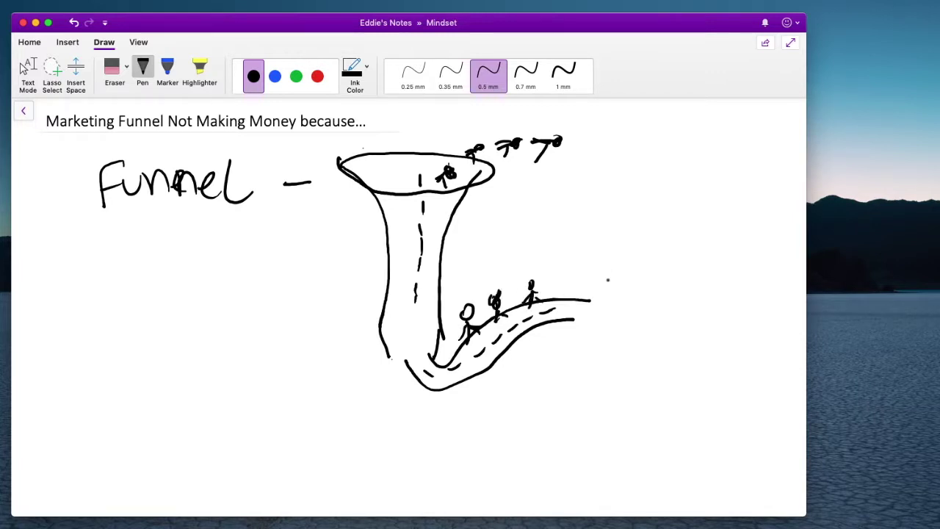
Step: Draw a box marked 'OFFer $' at the tube's end and begin a narrower funnel left side
left_click_drag(603, 271, 602, 321)
mouse_move(604, 269)
left_mouse_down()
mouse_move(665, 279)
mouse_move(586, 328)
left_mouse_up()
left_click_drag(623, 284, 621, 286)
mouse_move(629, 276)
left_mouse_down()
mouse_move(628, 303)
mouse_move(643, 274)
left_mouse_up()
mouse_move(638, 273)
left_mouse_down()
mouse_move(635, 298)
mouse_move(653, 269)
left_mouse_up()
left_click_drag(640, 286, 665, 287)
left_click_drag(665, 289, 675, 279)
left_click_drag(645, 310, 641, 327)
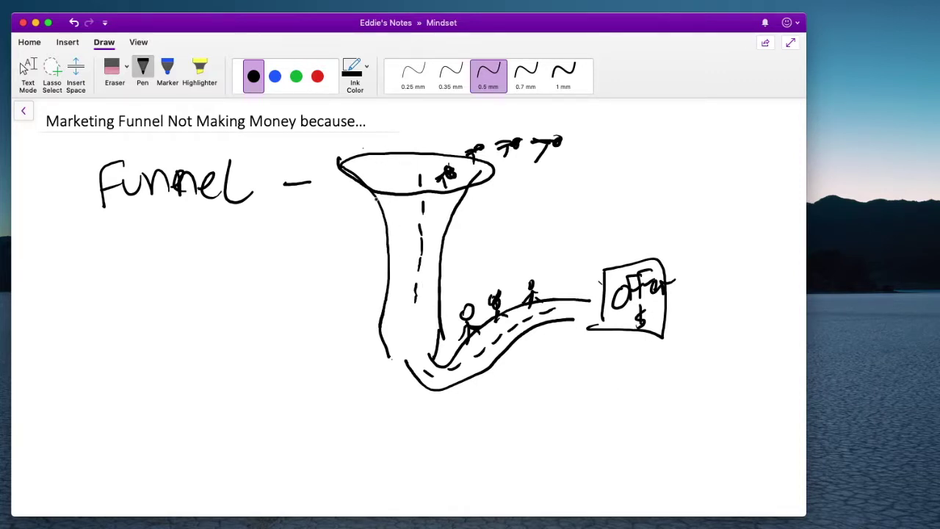
mouse_move(374, 194)
left_mouse_down()
mouse_move(389, 215)
mouse_move(409, 306)
left_mouse_up()
Step: Narrow the funnel's right side, erase the old outer lines, and write 'Hacking' under Funnel
left_click_drag(455, 196, 416, 313)
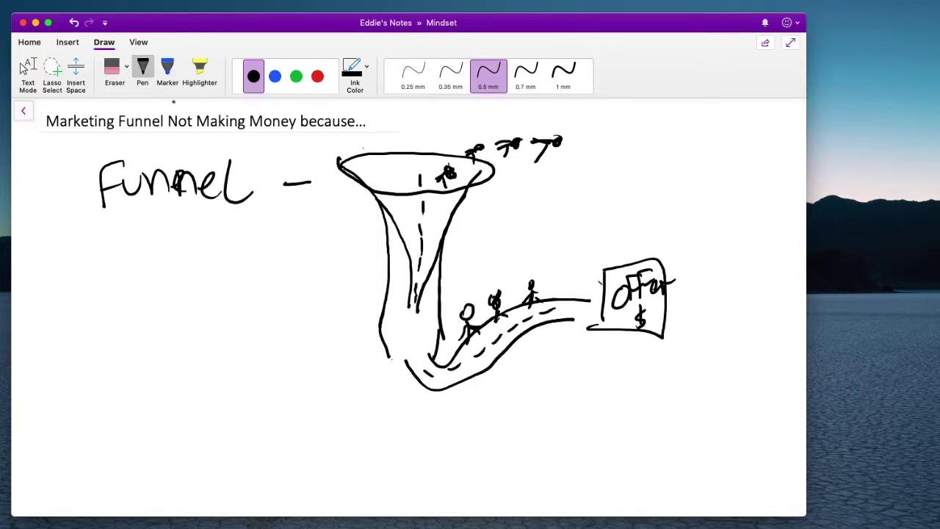
left_click_drag(445, 242, 395, 239)
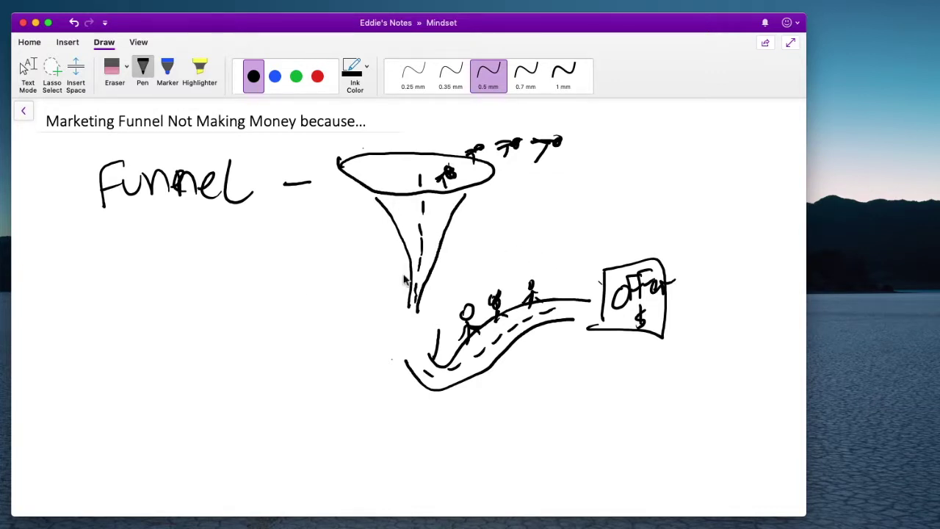
mouse_move(109, 217)
left_mouse_down()
mouse_move(107, 245)
mouse_move(156, 251)
mouse_move(187, 234)
mouse_move(210, 242)
mouse_move(242, 231)
mouse_move(249, 243)
left_mouse_up()
key("Escape")
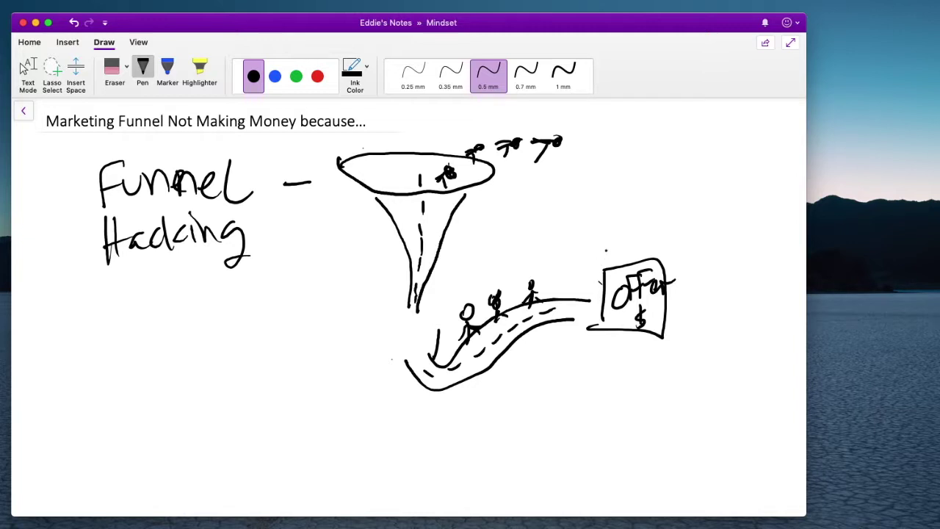
Step: Mark points A and b by the offer box, write 'Business' along the route, and circle Hacking
mouse_move(605, 250)
left_mouse_down()
mouse_move(607, 243)
mouse_move(602, 263)
mouse_move(481, 286)
mouse_move(438, 274)
mouse_move(433, 232)
mouse_move(480, 192)
mouse_move(526, 168)
mouse_move(521, 180)
mouse_move(531, 169)
mouse_move(556, 190)
left_mouse_up()
left_click_drag(544, 184, 554, 183)
mouse_move(580, 221)
left_mouse_down()
mouse_move(579, 250)
mouse_move(595, 246)
left_mouse_up()
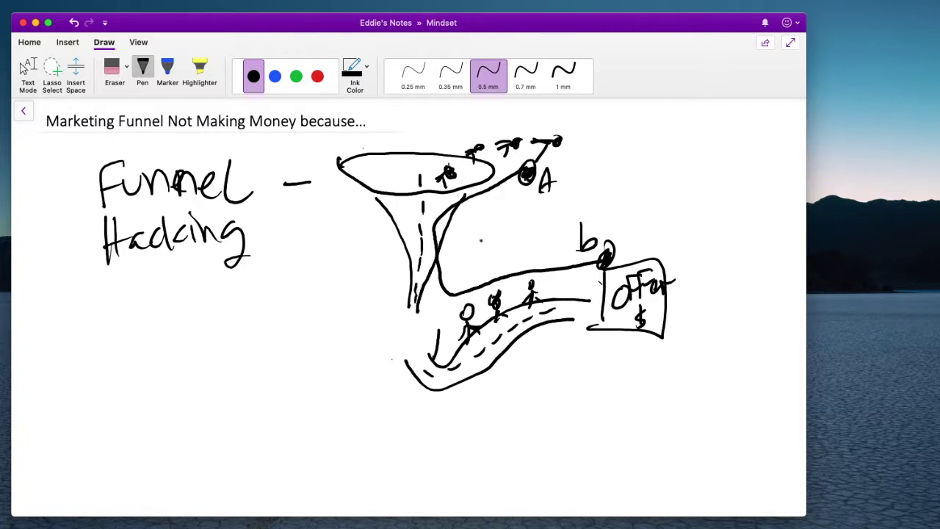
mouse_move(475, 225)
left_mouse_down()
mouse_move(477, 253)
mouse_move(558, 227)
left_mouse_up()
left_click_drag(578, 204, 568, 224)
left_click_drag(596, 201, 586, 221)
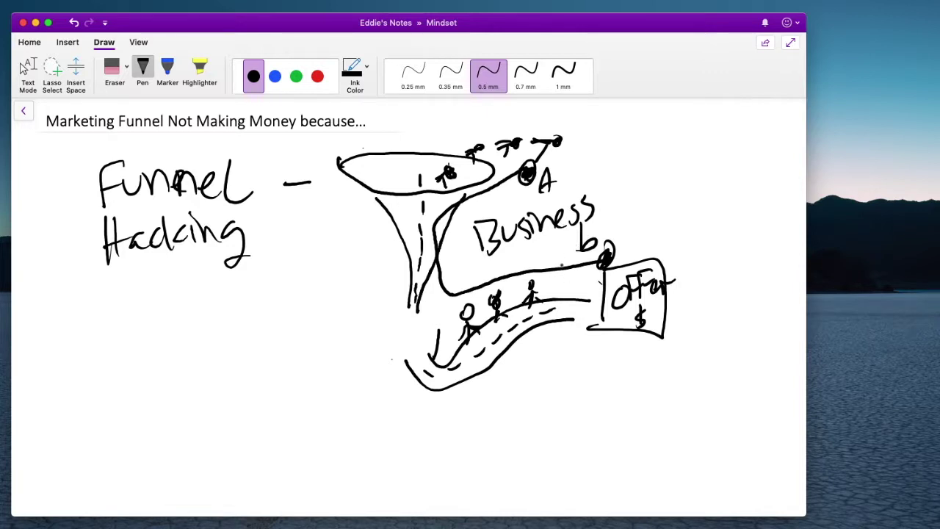
mouse_move(144, 213)
left_mouse_down()
mouse_move(112, 215)
mouse_move(111, 285)
mouse_move(290, 232)
mouse_move(163, 215)
left_mouse_up()
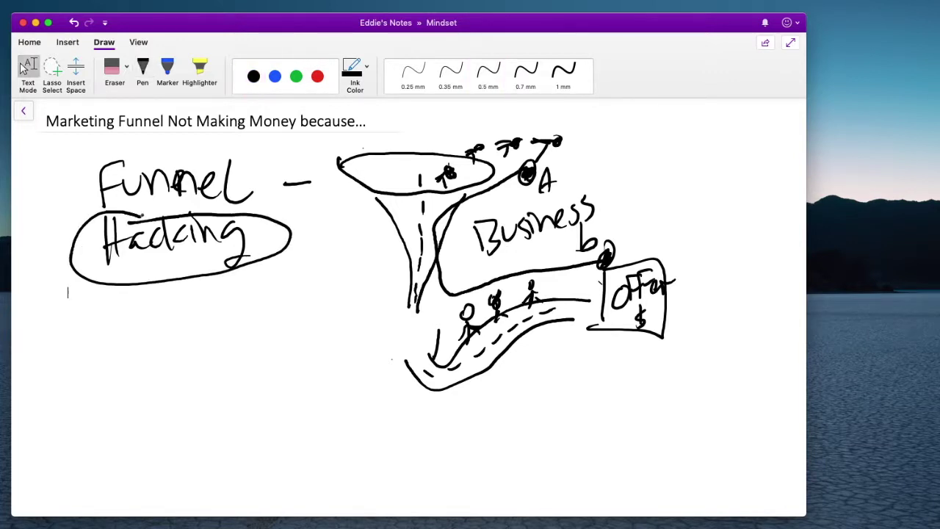
Step: Underline 'Funnel' toward Hacking and loop around the rim figures and the whole funnel diagram
left_click(409, 353)
left_click(25, 69)
left_click(625, 341)
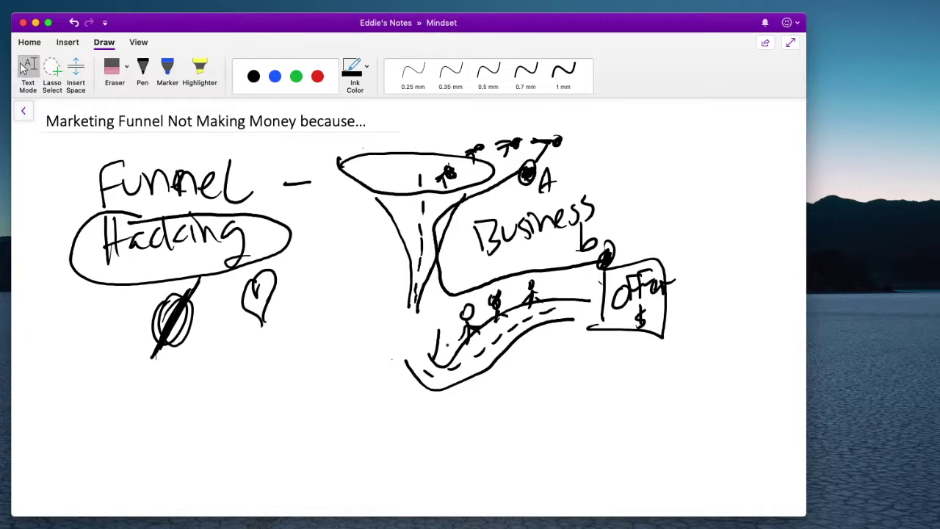
left_click(143, 70)
mouse_move(111, 205)
left_mouse_down()
mouse_move(220, 200)
mouse_move(200, 222)
left_mouse_up()
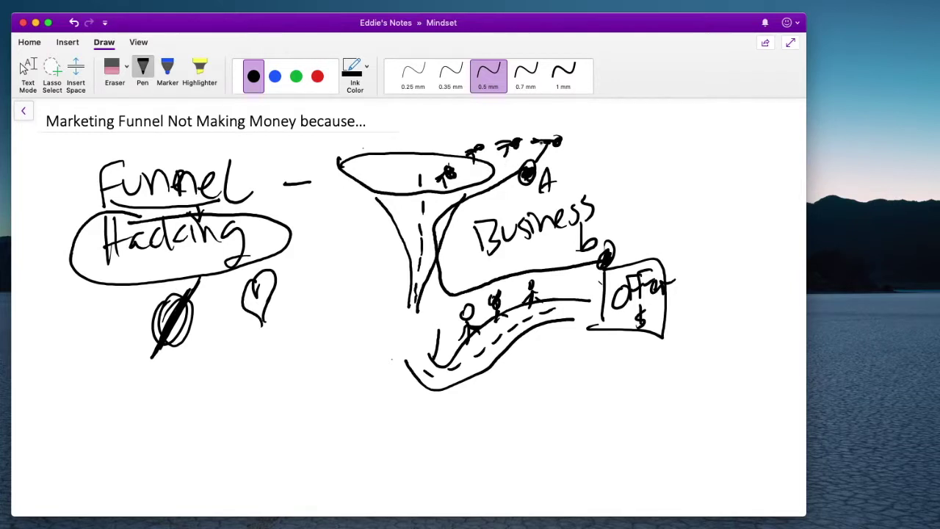
mouse_move(597, 134)
left_mouse_down()
mouse_move(498, 126)
mouse_move(411, 166)
mouse_move(477, 187)
mouse_move(607, 136)
mouse_move(494, 121)
left_mouse_up()
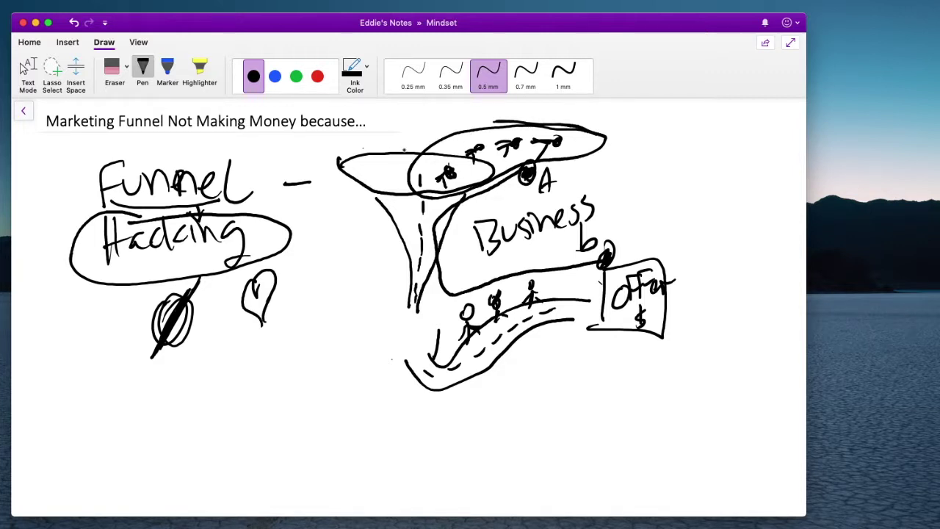
left_click_drag(339, 172, 396, 219)
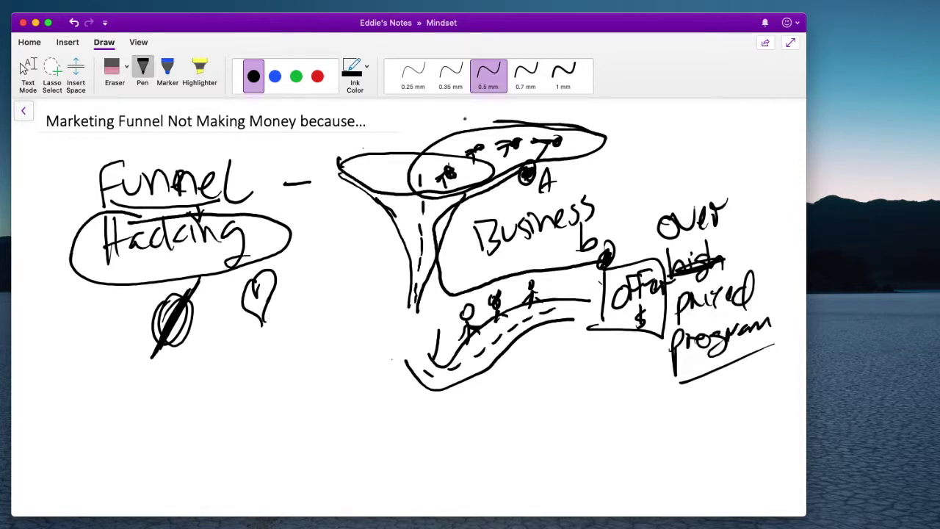
mouse_move(464, 118)
left_mouse_down()
mouse_move(309, 250)
mouse_move(485, 419)
mouse_move(725, 213)
mouse_move(528, 143)
mouse_move(387, 151)
left_mouse_up()
left_click(27, 69)
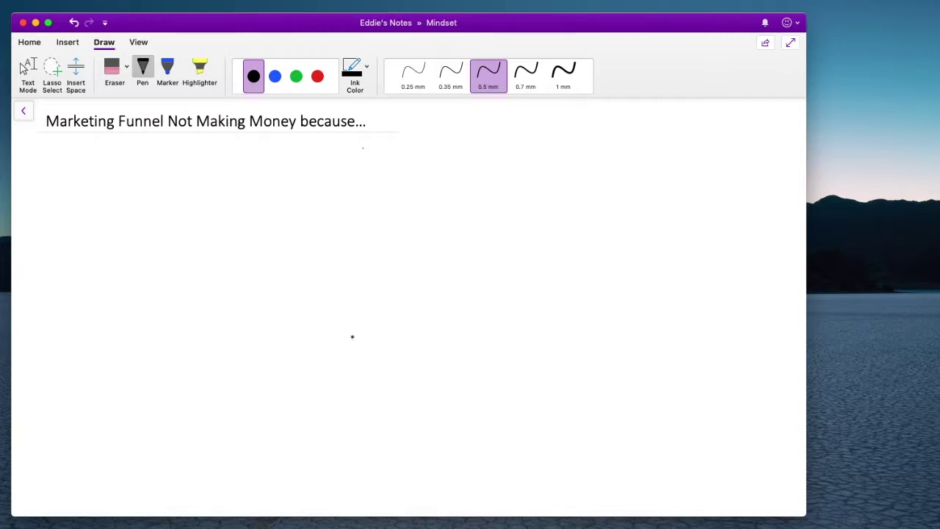
Step: Handwrite 'Attract' on the cleared page
mouse_move(82, 200)
left_mouse_down()
mouse_move(109, 197)
mouse_move(113, 178)
left_mouse_up()
left_click_drag(122, 165, 120, 194)
left_click_drag(109, 172, 135, 163)
mouse_move(138, 165)
left_mouse_down()
mouse_move(138, 179)
mouse_move(151, 166)
mouse_move(173, 189)
mouse_move(189, 186)
left_mouse_up()
mouse_move(196, 165)
left_mouse_down()
mouse_move(195, 187)
mouse_move(212, 158)
left_mouse_up()
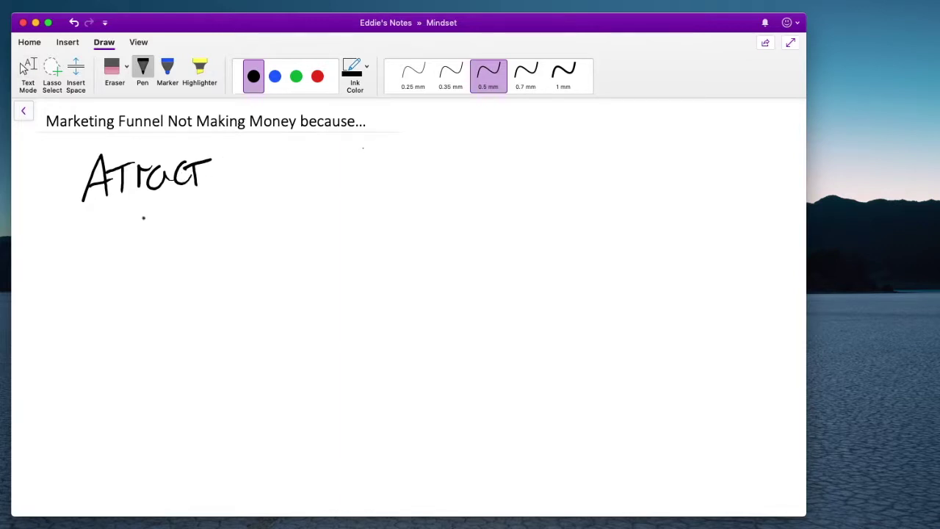
Step: Write 'Prospect' beneath Attract
mouse_move(137, 204)
left_mouse_down()
mouse_move(137, 243)
mouse_move(139, 215)
left_mouse_up()
left_click_drag(160, 214, 170, 200)
left_click_drag(184, 202, 203, 224)
left_click_drag(204, 207, 230, 208)
left_click_drag(240, 197, 249, 212)
left_click_drag(241, 196, 258, 188)
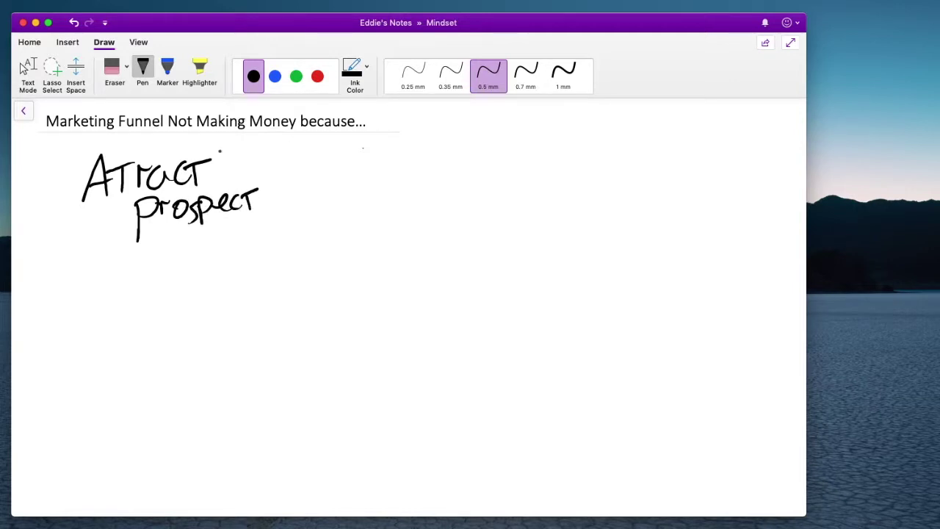
Step: Add 'Leads' after Attract and underline the 'Attract Leads' heading
mouse_move(226, 154)
left_mouse_down()
mouse_move(242, 185)
mouse_move(257, 175)
mouse_move(298, 177)
left_mouse_up()
mouse_move(313, 156)
left_mouse_down()
mouse_move(309, 175)
mouse_move(266, 170)
left_mouse_up()
mouse_move(276, 156)
left_mouse_down()
mouse_move(272, 182)
mouse_move(283, 179)
left_mouse_up()
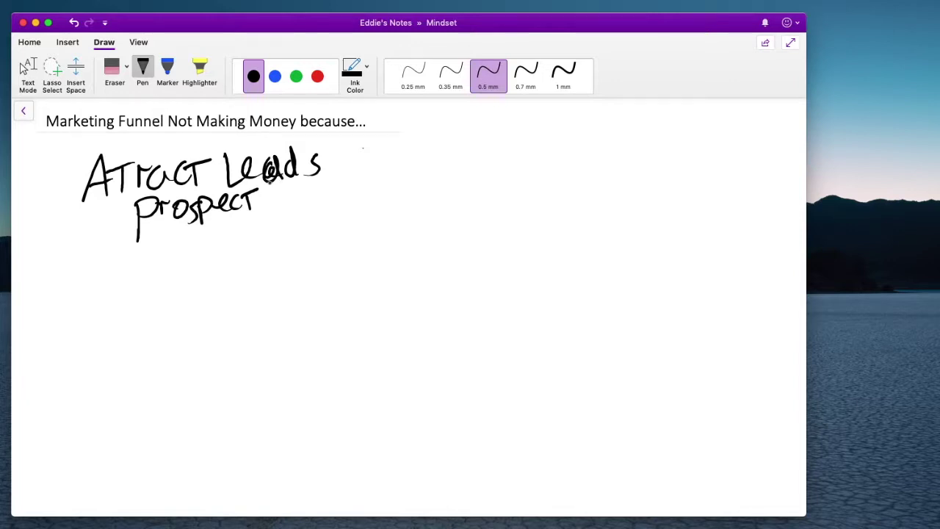
left_click_drag(71, 213, 226, 186)
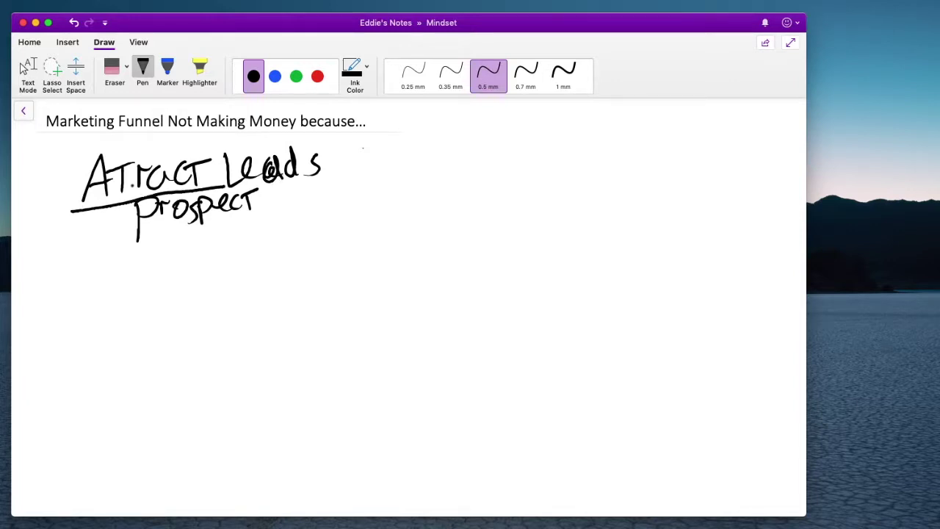
left_click_drag(130, 177, 127, 192)
Step: Draw a staircase rising to the right of the heading in black ink
left_click(25, 68)
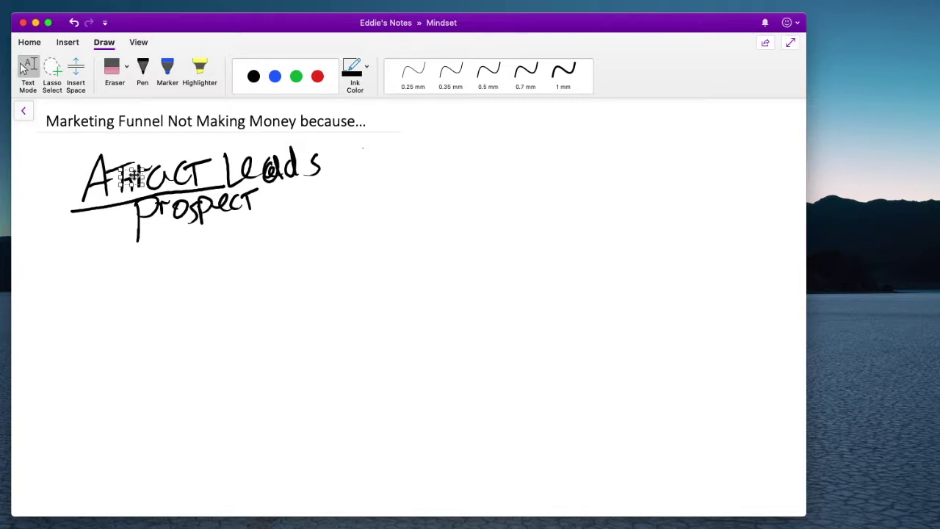
left_click(142, 69)
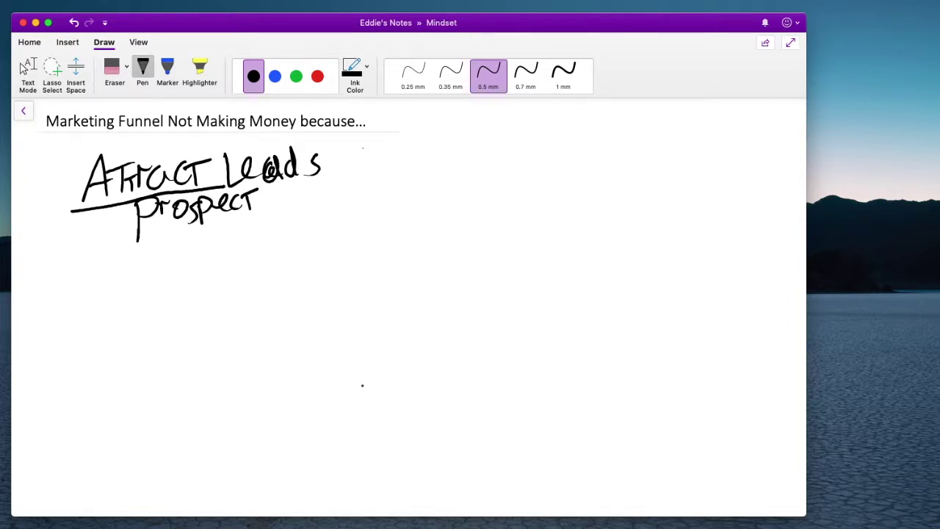
mouse_move(362, 384)
left_mouse_down()
mouse_move(355, 332)
mouse_move(435, 326)
mouse_move(438, 265)
mouse_move(515, 253)
mouse_move(509, 200)
mouse_move(592, 187)
mouse_move(598, 132)
mouse_move(687, 130)
left_mouse_up()
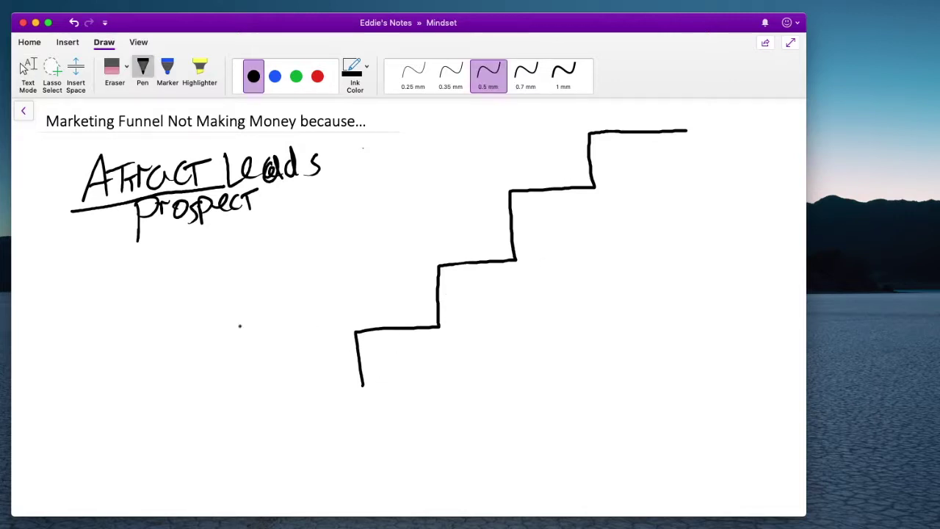
Step: Sketch three stick figures at the foot of the stairs and extend the staircase bottom downward
left_click_drag(279, 321, 278, 320)
mouse_move(281, 356)
left_mouse_down()
mouse_move(269, 422)
mouse_move(306, 409)
mouse_move(303, 377)
left_mouse_up()
left_click_drag(281, 367, 268, 387)
left_click_drag(228, 320, 227, 316)
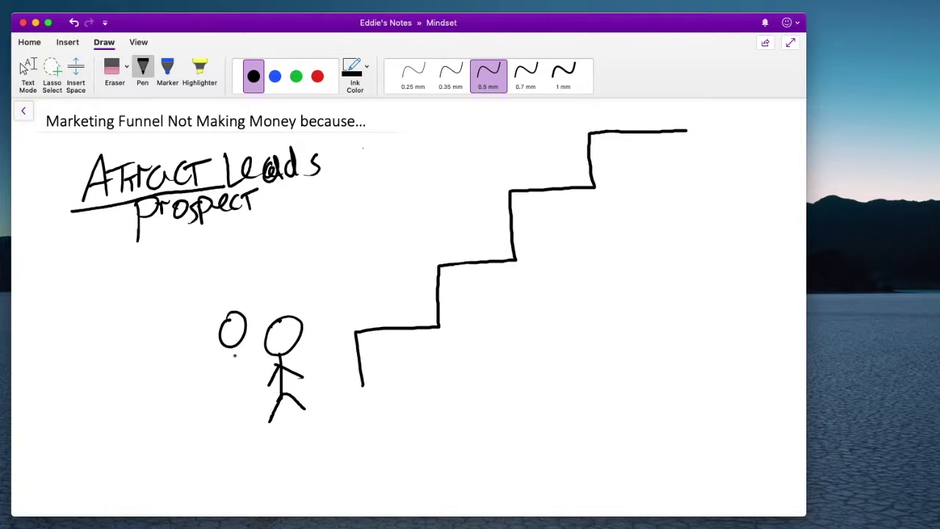
mouse_move(235, 351)
left_mouse_down()
mouse_move(237, 379)
mouse_move(220, 402)
mouse_move(251, 393)
left_mouse_up()
mouse_move(235, 356)
left_mouse_down()
mouse_move(247, 373)
mouse_move(221, 383)
mouse_move(246, 435)
mouse_move(237, 417)
mouse_move(249, 464)
mouse_move(242, 481)
left_mouse_up()
mouse_move(250, 458)
left_mouse_down()
mouse_move(271, 476)
mouse_move(275, 455)
mouse_move(239, 460)
left_mouse_up()
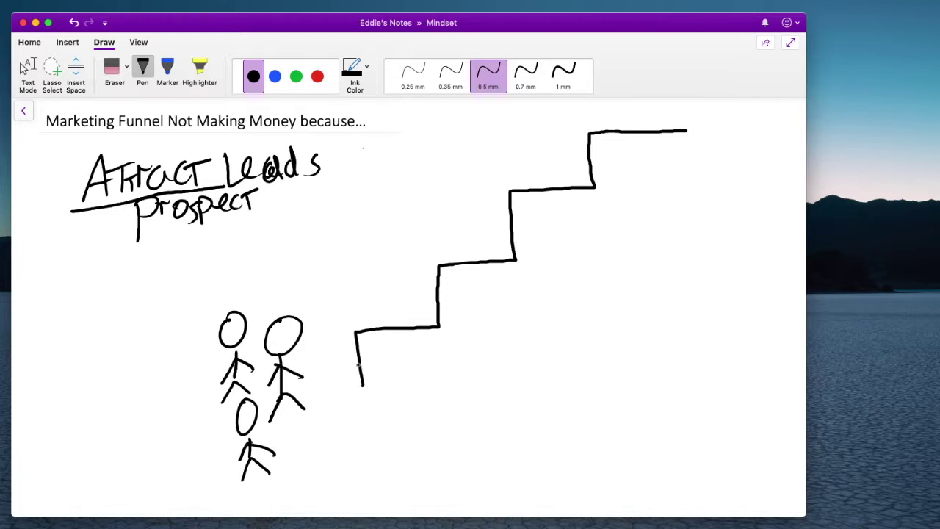
left_click_drag(362, 379, 362, 385)
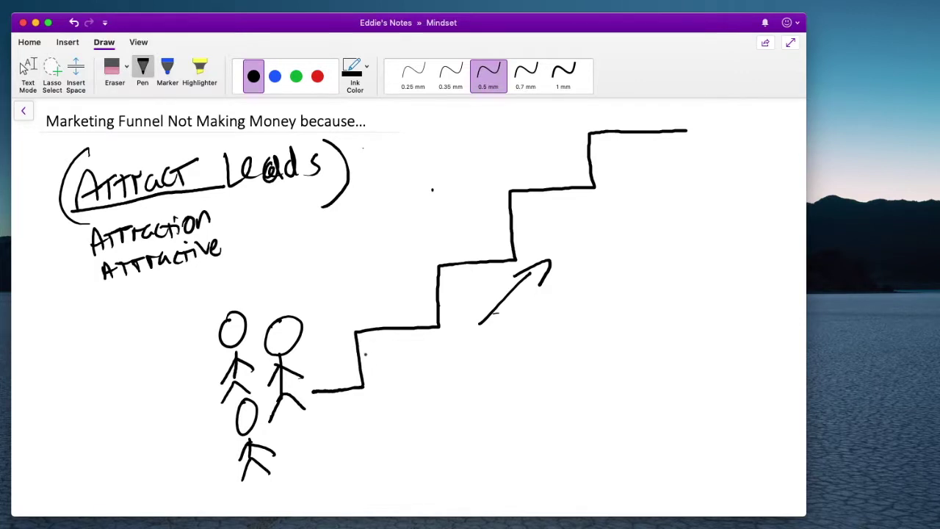
Step: Write 'Lead Magnet' beside the lowest stair
mouse_move(367, 350)
left_mouse_down()
mouse_move(378, 372)
mouse_move(389, 364)
left_mouse_up()
mouse_move(400, 360)
left_mouse_down()
mouse_move(401, 369)
mouse_move(416, 357)
mouse_move(423, 370)
left_mouse_up()
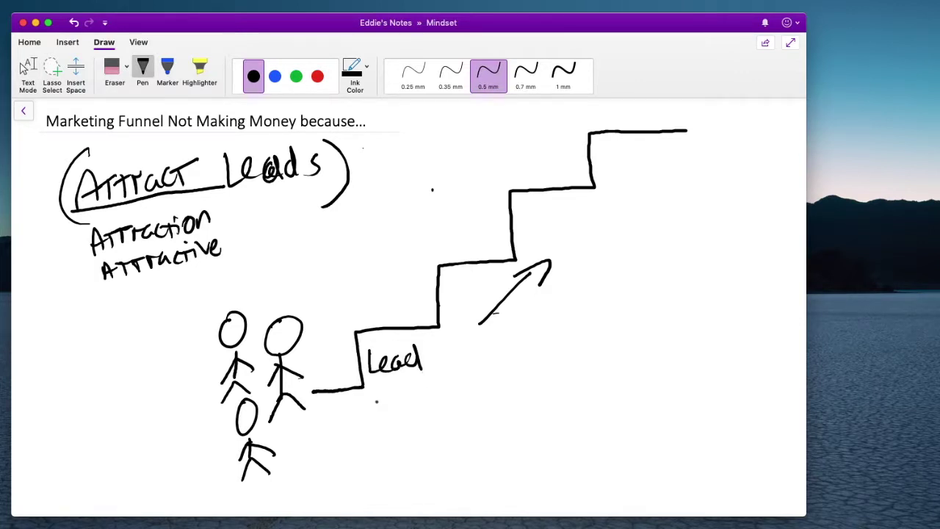
mouse_move(377, 401)
left_mouse_down()
mouse_move(441, 388)
mouse_move(433, 407)
left_mouse_up()
mouse_move(443, 394)
left_mouse_down()
mouse_move(470, 370)
mouse_move(483, 390)
left_mouse_up()
left_click_drag(469, 373, 493, 366)
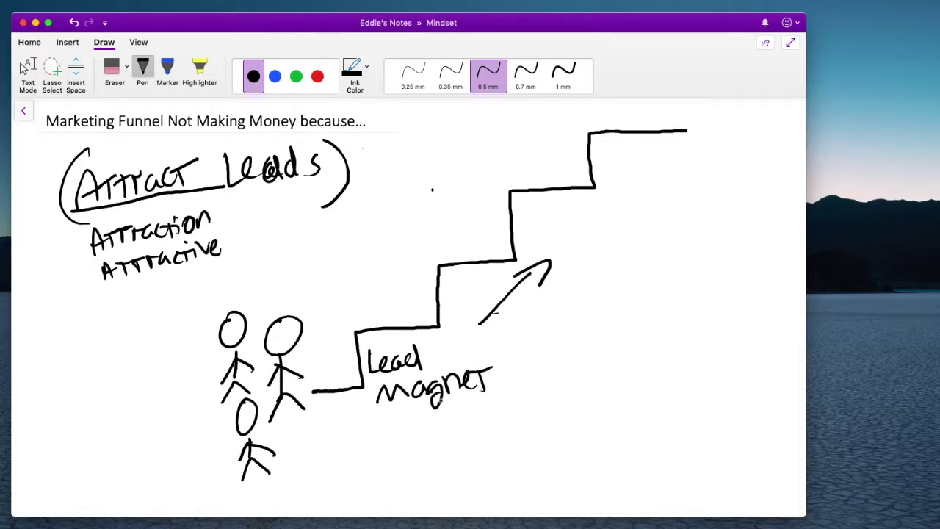
Step: Draw a small figure on the lowest step and begin 'Follow' on the second step
mouse_move(355, 304)
left_mouse_down()
mouse_move(344, 291)
mouse_move(357, 301)
mouse_move(350, 330)
left_mouse_up()
mouse_move(356, 321)
left_mouse_down()
mouse_move(374, 326)
mouse_move(370, 316)
mouse_move(346, 322)
left_mouse_up()
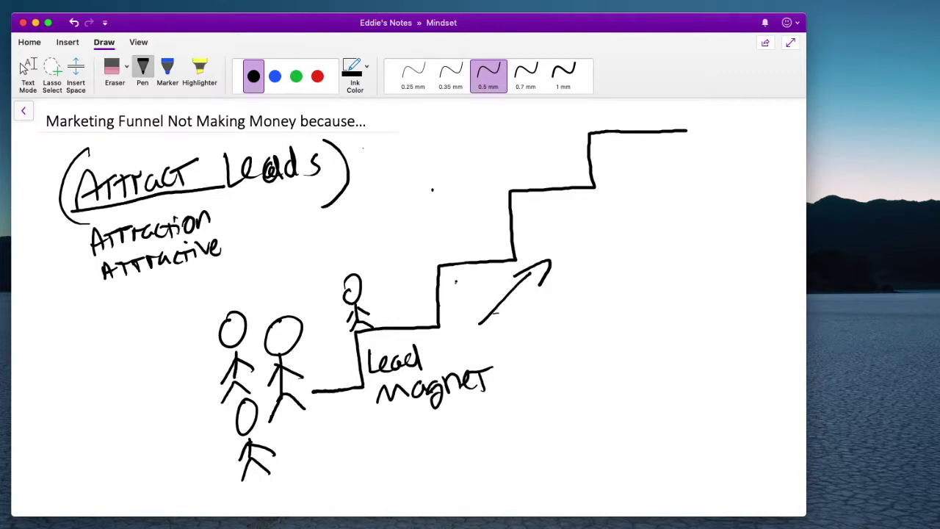
mouse_move(454, 276)
left_mouse_down()
mouse_move(455, 302)
mouse_move(469, 270)
left_mouse_up()
Step: Write 'Follow Up by help' on the second step
mouse_move(456, 288)
left_mouse_down()
mouse_move(478, 279)
mouse_move(488, 301)
mouse_move(539, 268)
mouse_move(565, 275)
mouse_move(565, 299)
left_mouse_up()
left_click_drag(565, 273, 567, 288)
left_click(533, 317)
left_click_drag(507, 308, 538, 323)
mouse_move(543, 302)
left_mouse_down()
mouse_move(531, 341)
mouse_move(550, 331)
left_mouse_up()
mouse_move(551, 317)
left_mouse_down()
mouse_move(566, 328)
mouse_move(580, 321)
left_mouse_up()
mouse_move(585, 299)
left_mouse_down()
mouse_move(586, 332)
mouse_move(603, 323)
left_mouse_up()
key("Escape")
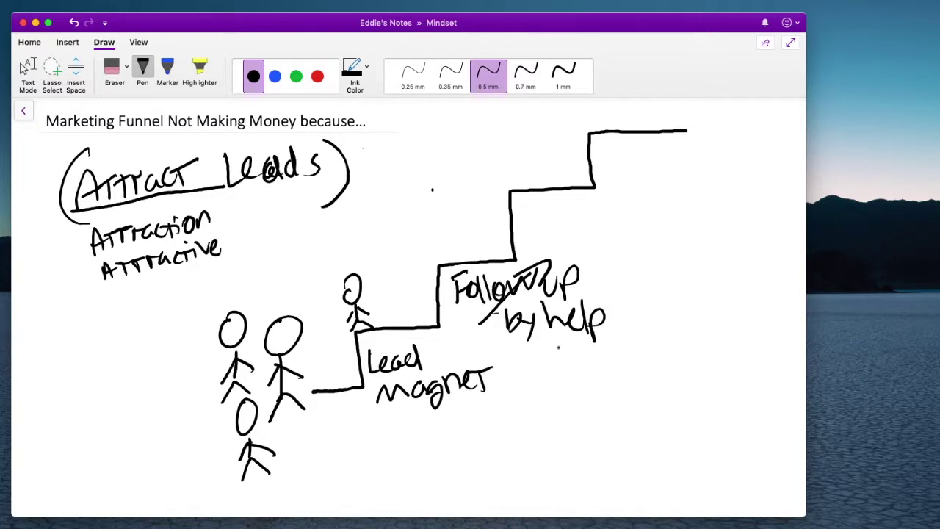
Step: Underline 'help', draw a stick figure on the second step, and start the G of Gain
left_click_drag(557, 354, 625, 343)
left_click_drag(594, 353, 561, 364)
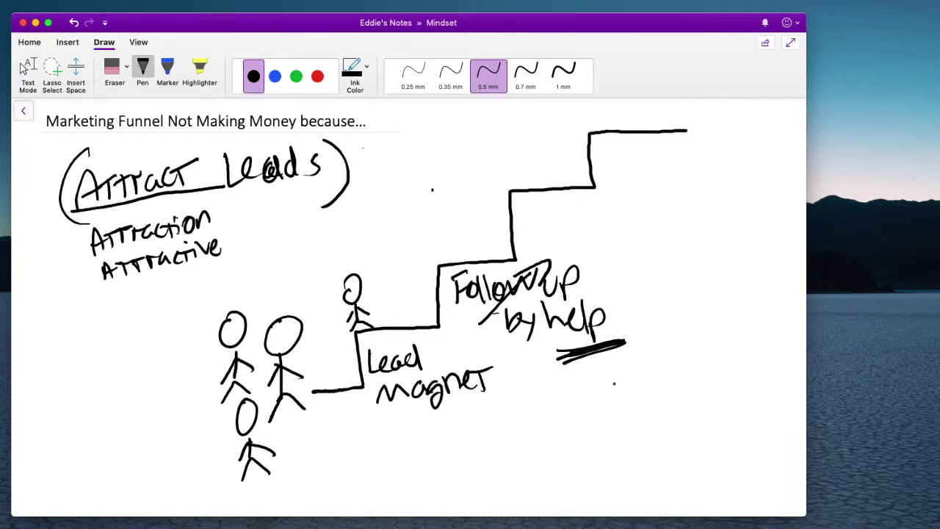
left_click_drag(435, 214, 440, 232)
mouse_move(444, 235)
left_mouse_down()
mouse_move(445, 262)
mouse_move(462, 254)
mouse_move(461, 235)
mouse_move(439, 251)
left_mouse_up()
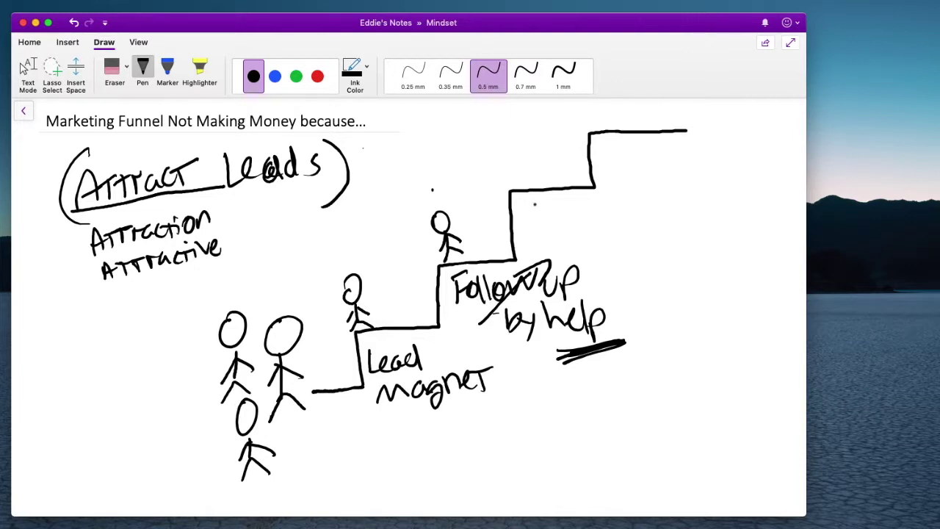
mouse_move(539, 198)
left_mouse_down()
mouse_move(531, 205)
mouse_move(549, 211)
mouse_move(587, 206)
mouse_move(568, 199)
left_mouse_up()
Step: Complete 'Gain TRUST' on the third step
mouse_move(572, 216)
left_mouse_down()
mouse_move(573, 231)
mouse_move(581, 215)
left_mouse_up()
mouse_move(578, 215)
left_mouse_down()
mouse_move(580, 230)
mouse_move(599, 229)
left_mouse_up()
mouse_move(610, 213)
left_mouse_down()
mouse_move(602, 229)
mouse_move(618, 213)
left_mouse_up()
mouse_move(615, 214)
left_mouse_down()
mouse_move(615, 229)
mouse_move(630, 208)
left_mouse_up()
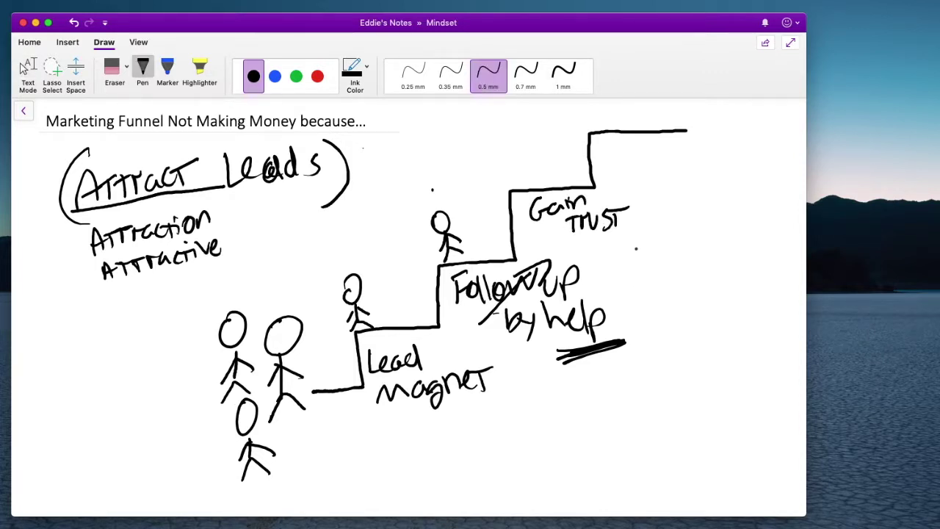
Step: Write 'provide valuable info.' to the right of TRUST
mouse_move(624, 244)
left_mouse_down()
mouse_move(625, 272)
mouse_move(636, 249)
mouse_move(695, 247)
mouse_move(699, 213)
mouse_move(712, 227)
left_mouse_up()
mouse_move(654, 263)
left_mouse_down()
mouse_move(662, 278)
mouse_move(671, 263)
left_mouse_up()
mouse_move(686, 265)
left_mouse_down()
mouse_move(690, 276)
mouse_move(747, 252)
mouse_move(756, 262)
left_mouse_up()
mouse_move(672, 297)
left_mouse_down()
mouse_move(675, 310)
mouse_move(702, 307)
left_mouse_up()
left_click_drag(697, 295, 721, 294)
left_click_drag(733, 304, 733, 304)
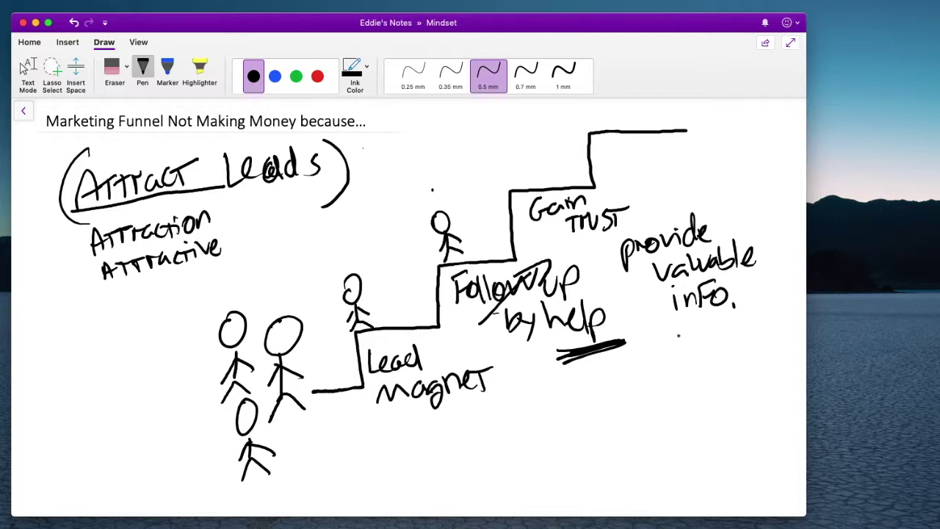
Step: List 'Webinars' and 'LiveFeeds' under the info. note
mouse_move(674, 330)
left_mouse_down()
mouse_move(681, 347)
mouse_move(691, 333)
left_mouse_up()
mouse_move(693, 342)
left_mouse_down()
mouse_move(716, 348)
mouse_move(753, 338)
left_mouse_up()
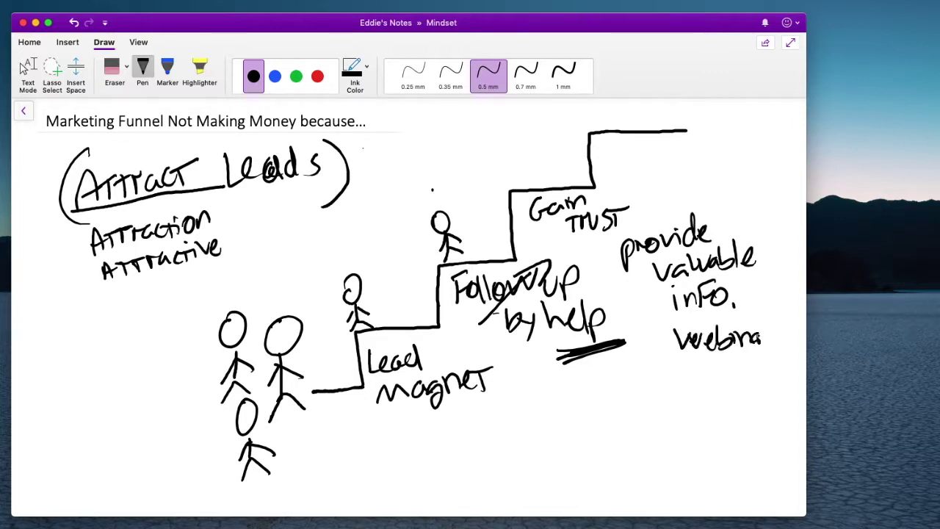
mouse_move(757, 332)
left_mouse_down()
mouse_move(771, 344)
mouse_move(737, 330)
left_mouse_up()
mouse_move(682, 359)
left_mouse_down()
mouse_move(694, 382)
mouse_move(720, 364)
mouse_move(733, 379)
left_mouse_up()
left_click_drag(733, 368, 752, 379)
left_click_drag(753, 374, 768, 379)
mouse_move(771, 372)
left_mouse_down()
mouse_move(777, 354)
mouse_move(780, 383)
left_mouse_up()
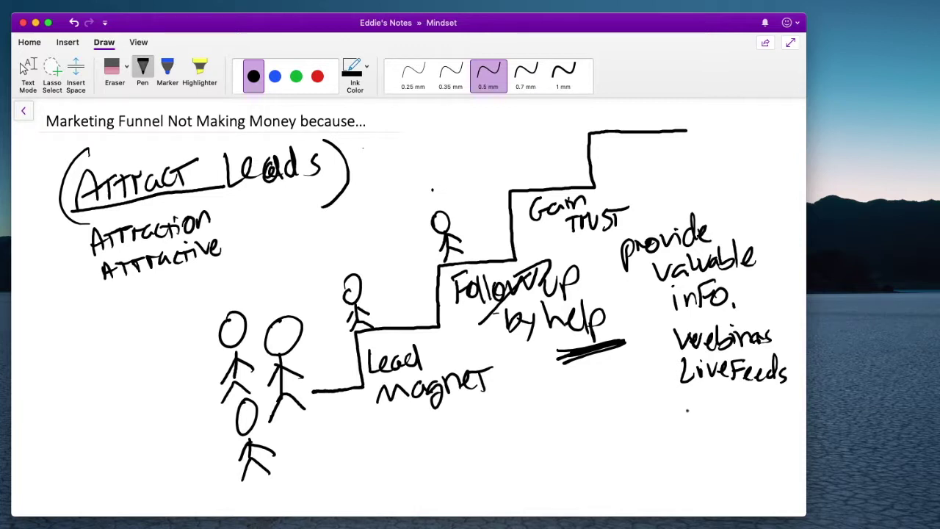
Step: Add 'ebook', 'Report' and 'Q&A time' to the list, then start a figure on step three
mouse_move(683, 409)
left_mouse_down()
mouse_move(734, 411)
mouse_move(749, 400)
mouse_move(751, 415)
left_mouse_up()
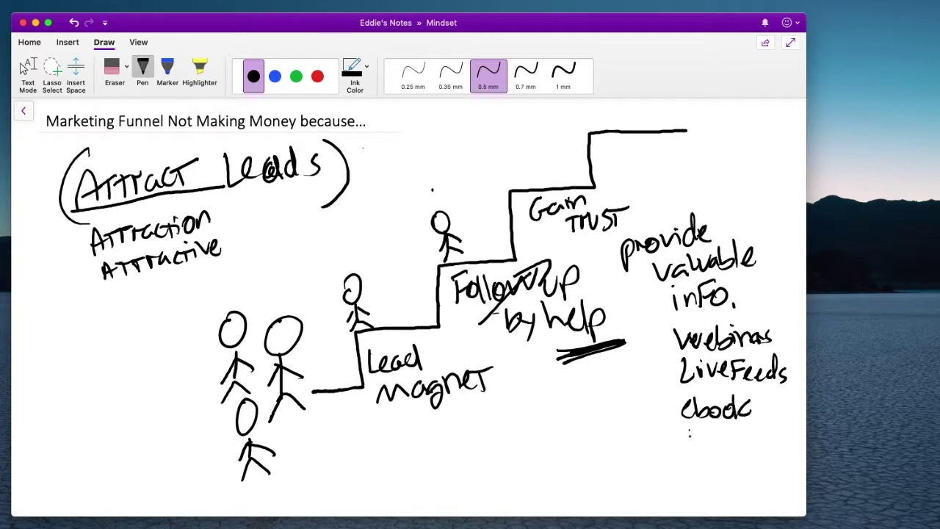
mouse_move(689, 427)
left_mouse_down()
mouse_move(711, 445)
mouse_move(759, 433)
left_mouse_up()
mouse_move(763, 428)
left_mouse_down()
mouse_move(767, 443)
mouse_move(774, 425)
left_mouse_up()
mouse_move(690, 468)
left_mouse_down()
mouse_move(699, 464)
mouse_move(706, 488)
mouse_move(747, 464)
mouse_move(760, 479)
left_mouse_up()
left_click_drag(752, 465, 803, 448)
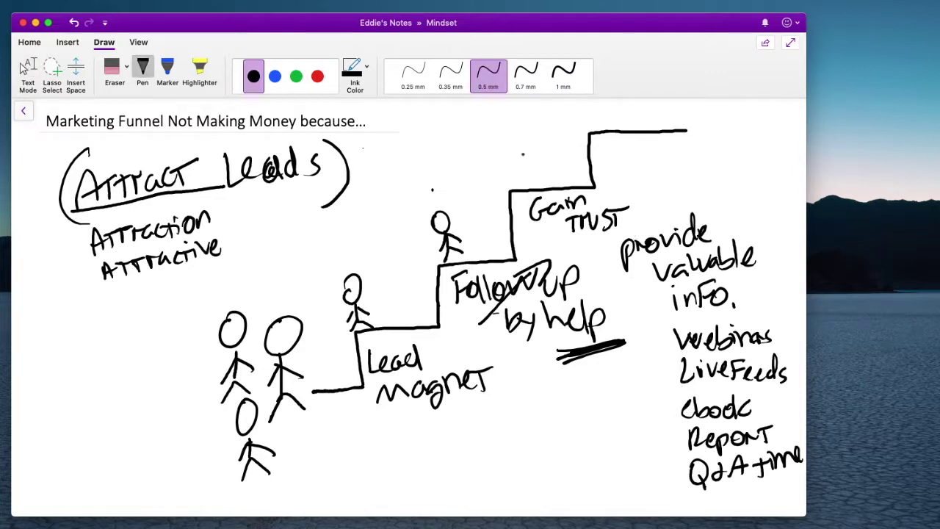
mouse_move(523, 147)
left_mouse_down()
mouse_move(524, 193)
mouse_move(546, 189)
left_mouse_up()
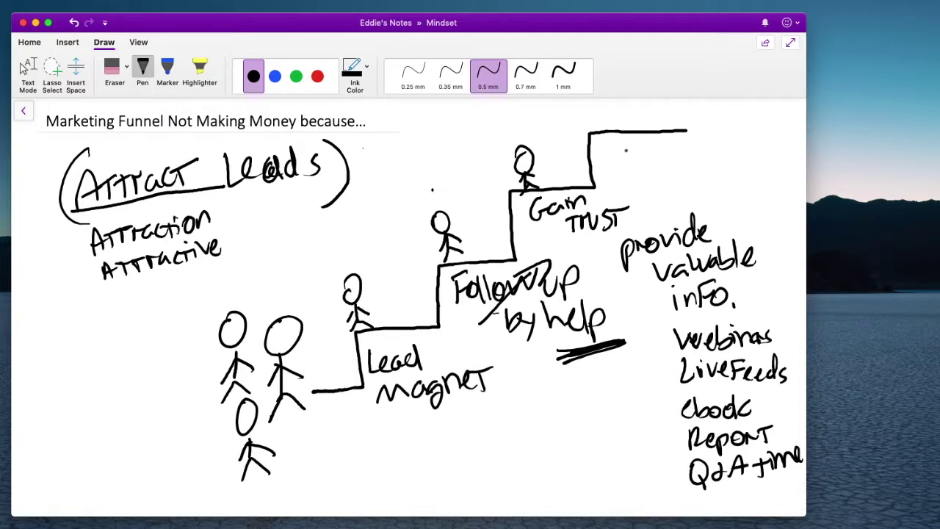
Step: Write 'ASK For sale' on the top step
left_click_drag(624, 166, 644, 163)
mouse_move(629, 155)
left_mouse_down()
mouse_move(647, 156)
mouse_move(666, 135)
left_mouse_up()
mouse_move(662, 138)
left_mouse_down()
mouse_move(662, 158)
mouse_move(668, 151)
left_mouse_up()
left_click_drag(686, 134, 689, 148)
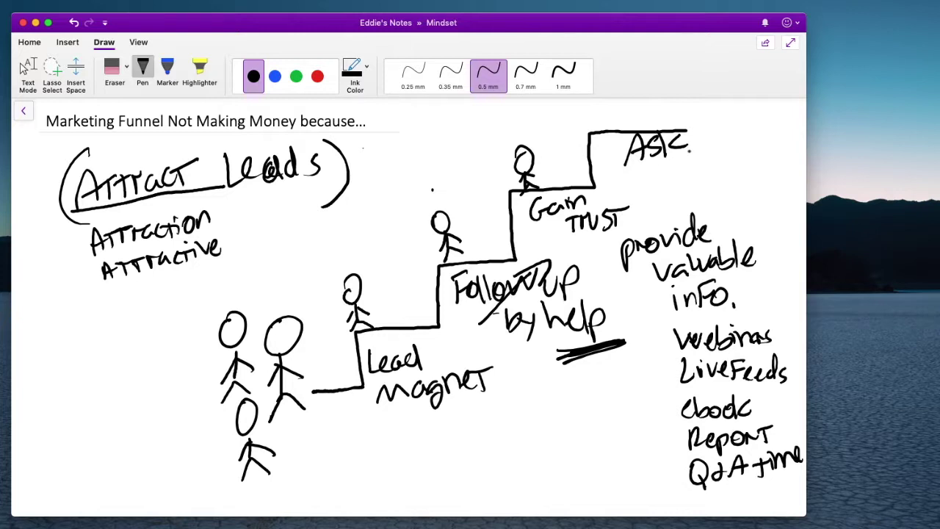
left_click_drag(643, 162, 642, 196)
mouse_move(641, 163)
left_mouse_down()
mouse_move(655, 162)
mouse_move(658, 176)
mouse_move(679, 171)
mouse_move(684, 188)
mouse_move(709, 178)
left_mouse_up()
left_click_drag(711, 144, 709, 176)
left_click_drag(718, 169, 734, 173)
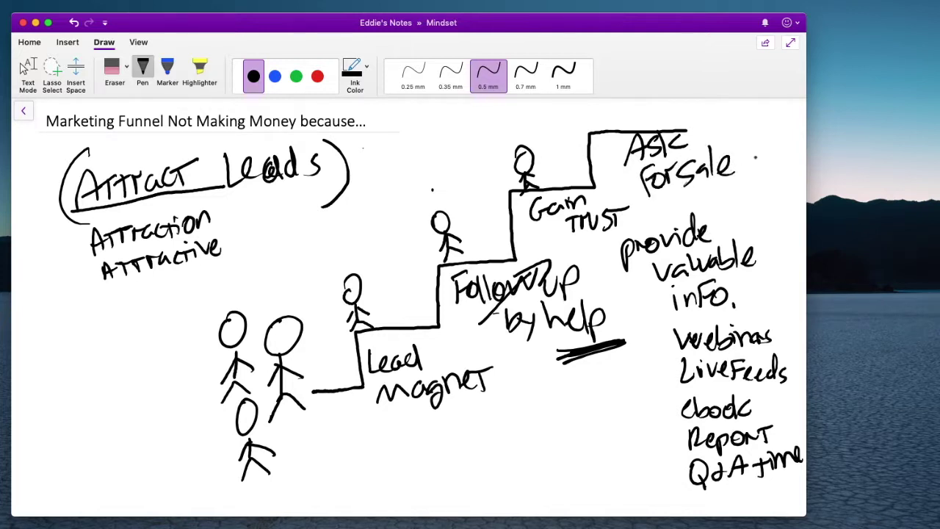
Step: Circle the 'ASK For sale' label and draw a stick figure on the top step
mouse_move(687, 119)
left_mouse_down()
mouse_move(618, 188)
mouse_move(762, 163)
mouse_move(701, 138)
left_mouse_up()
mouse_move(597, 103)
left_mouse_down()
mouse_move(598, 138)
mouse_move(608, 134)
mouse_move(587, 131)
mouse_move(592, 142)
left_mouse_up()
mouse_move(596, 122)
left_mouse_down()
mouse_move(608, 129)
mouse_move(600, 142)
left_mouse_up()
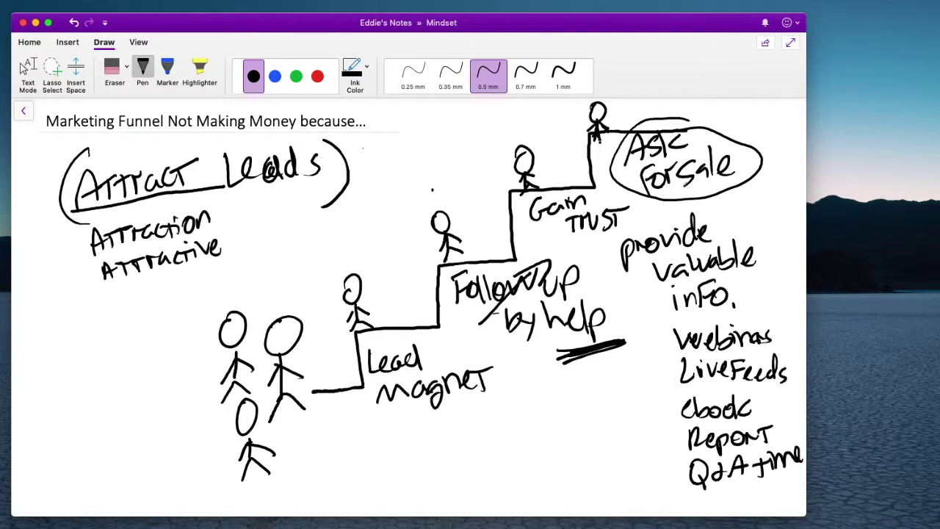